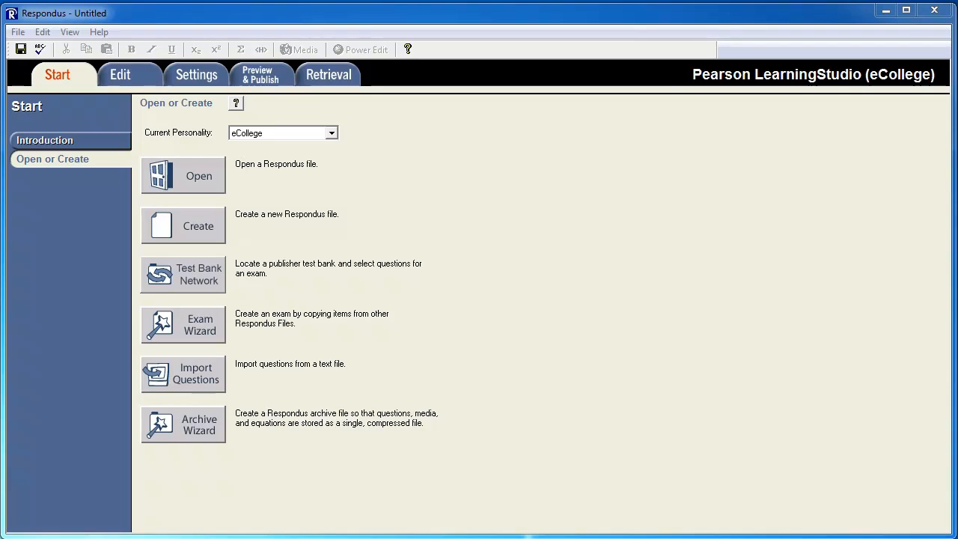
View the program's version and licence information, and close the information window
{"action": "key", "text": "alt+h"}
{"action": "key", "text": "Down"}
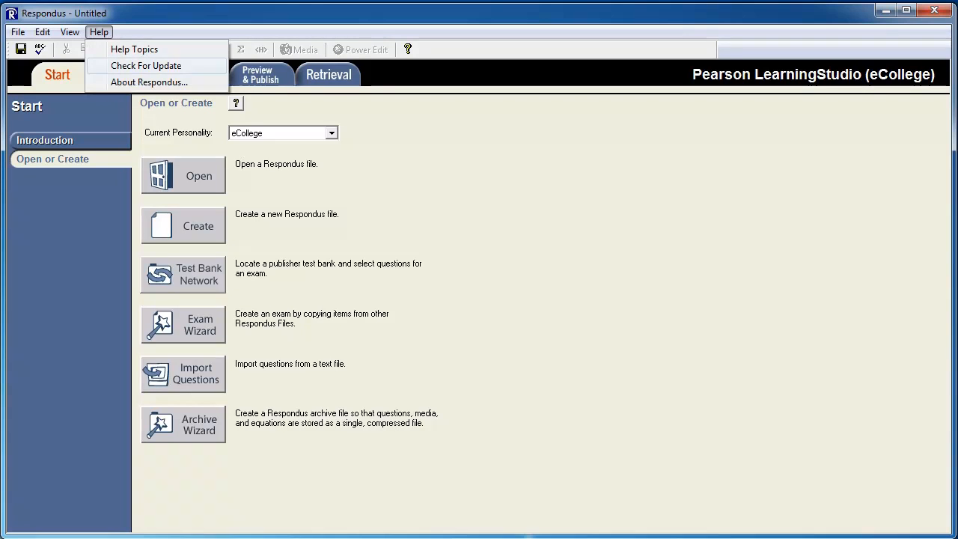
{"action": "key", "text": "Down"}
{"action": "key", "text": "Return"}
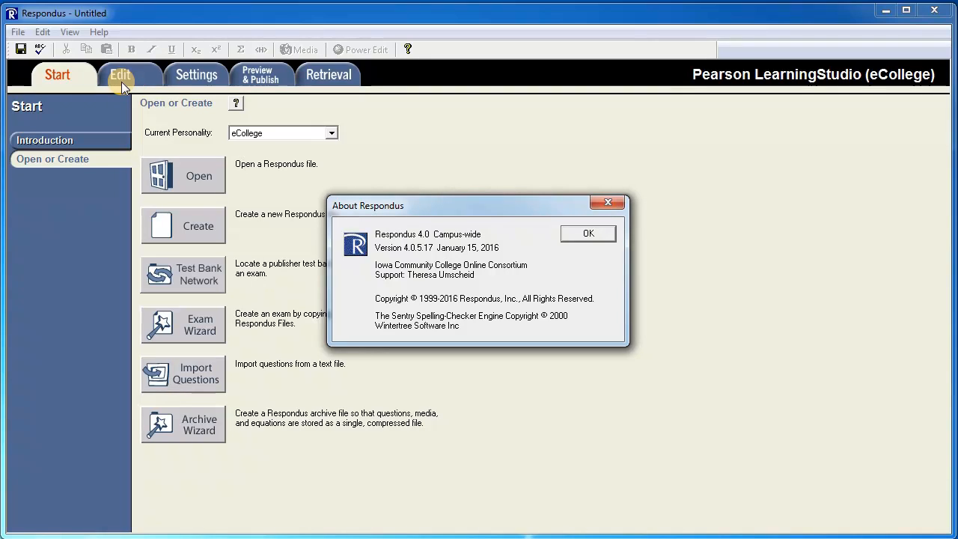
{"action": "left_click", "coordinate": [589, 234]}
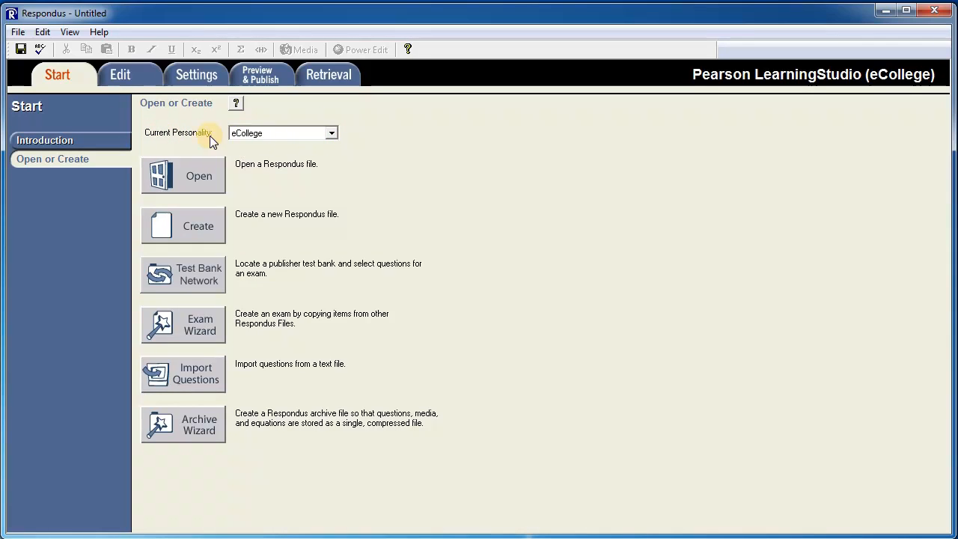
Choose the Ecollege server as the source for retrieving questions and keep its current settings
{"action": "left_click", "coordinate": [332, 76]}
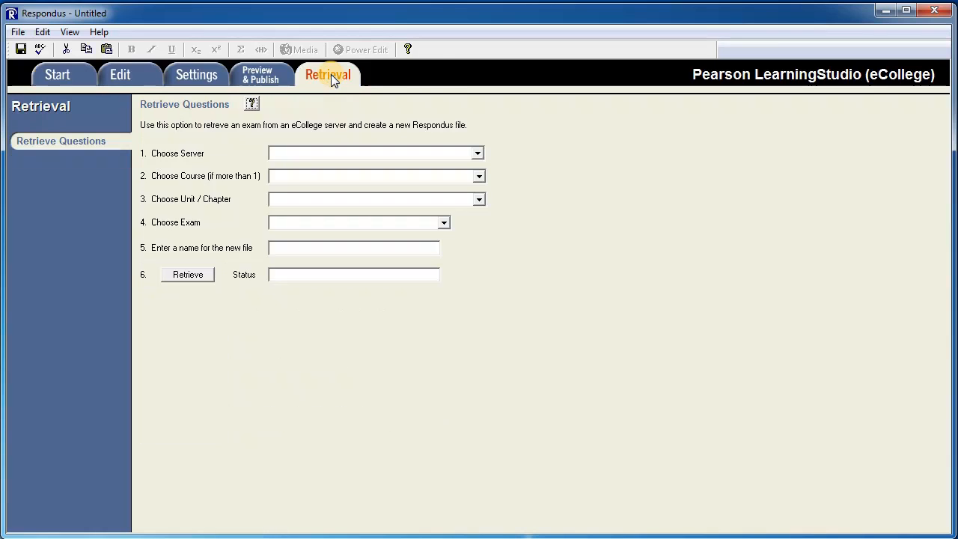
{"action": "left_click", "coordinate": [479, 155]}
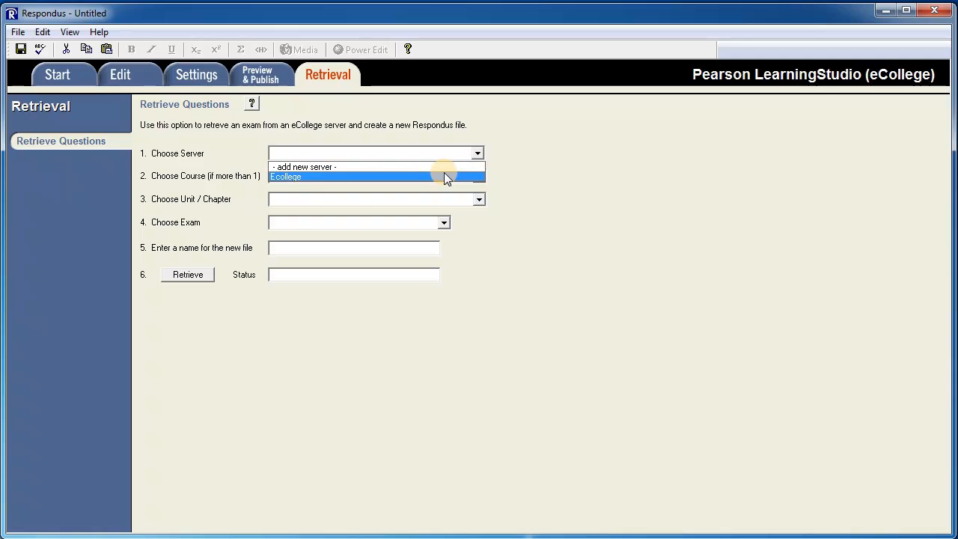
{"action": "left_click", "coordinate": [444, 175]}
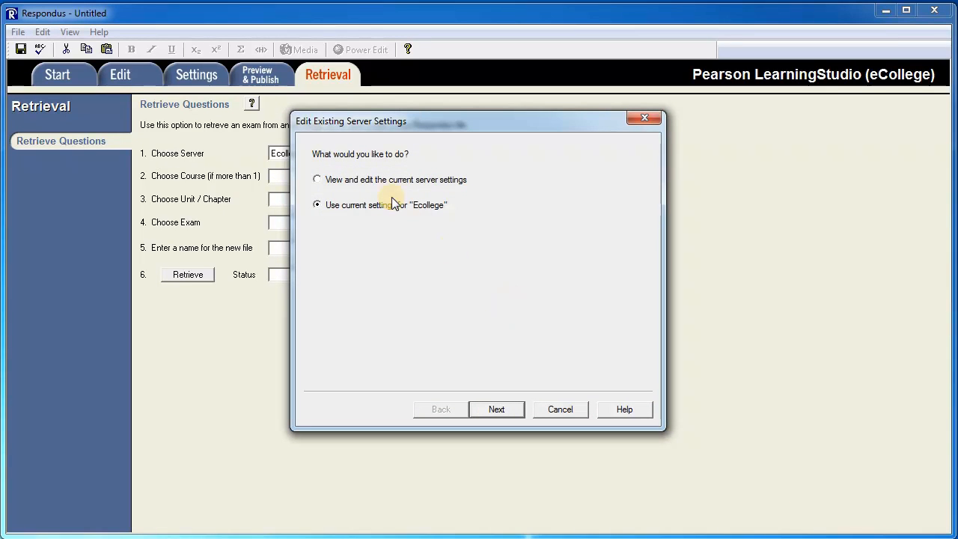
{"action": "left_click", "coordinate": [496, 409]}
Toggle the option to remember the user name and password in the eCollege server information, and accept the settings
{"action": "left_click_drag", "start_coordinate": [435, 153], "coordinate": [208, 161]}
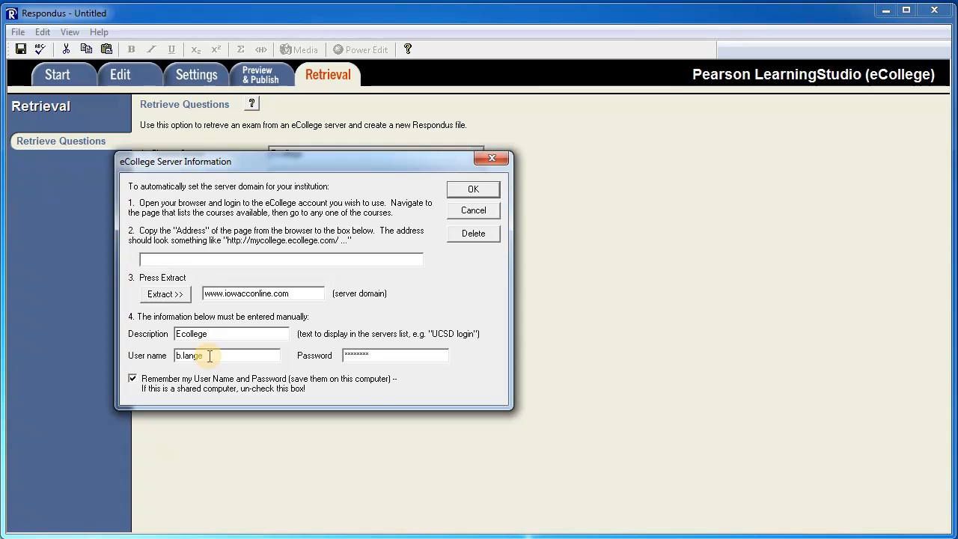
{"action": "left_click", "coordinate": [133, 380]}
{"action": "left_click", "coordinate": [472, 191]}
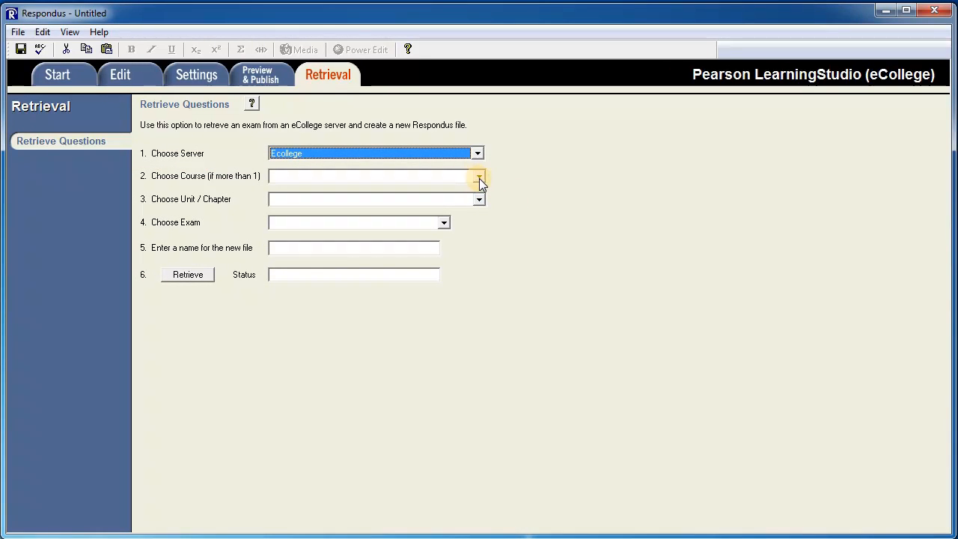
Choose the course Introduction to Organic and Biochemistry (section A01) from the Summer 2017 2nd Term Shared group for retrieval
{"action": "left_click", "coordinate": [480, 178]}
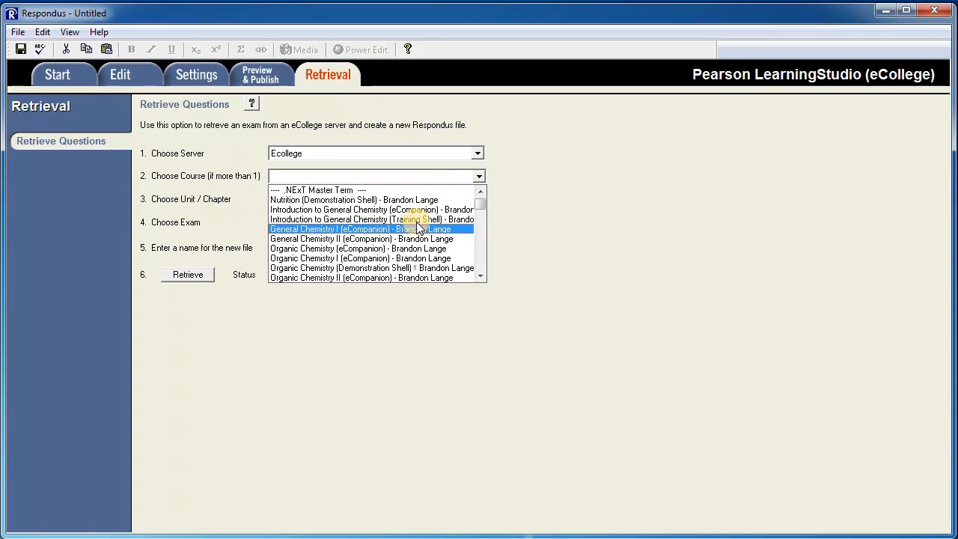
{"action": "scroll", "coordinate": [422, 224], "scroll_direction": "down", "scroll_amount": 8}
{"action": "scroll", "coordinate": [419, 227], "scroll_direction": "up", "scroll_amount": 3}
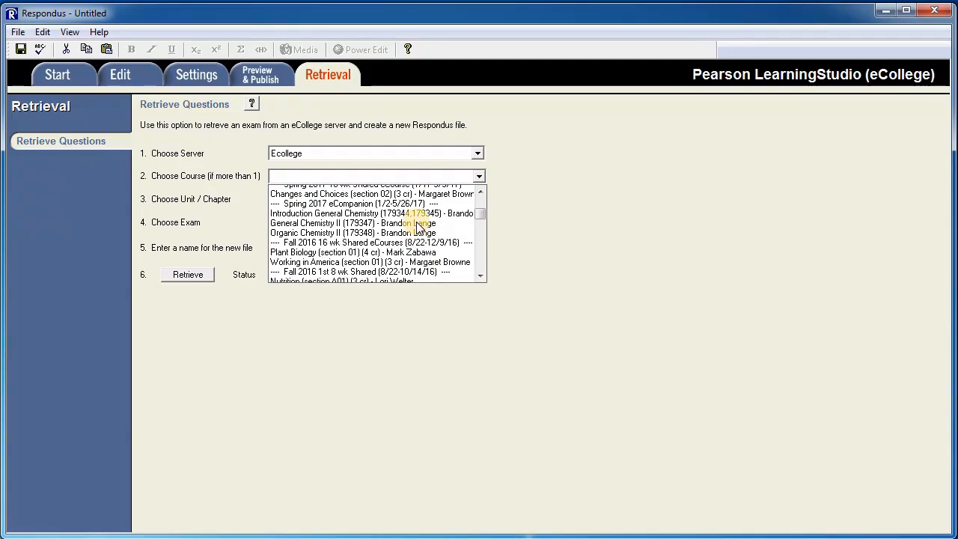
{"action": "scroll", "coordinate": [420, 228], "scroll_direction": "down", "scroll_amount": 4}
{"action": "scroll", "coordinate": [419, 228], "scroll_direction": "down", "scroll_amount": 4}
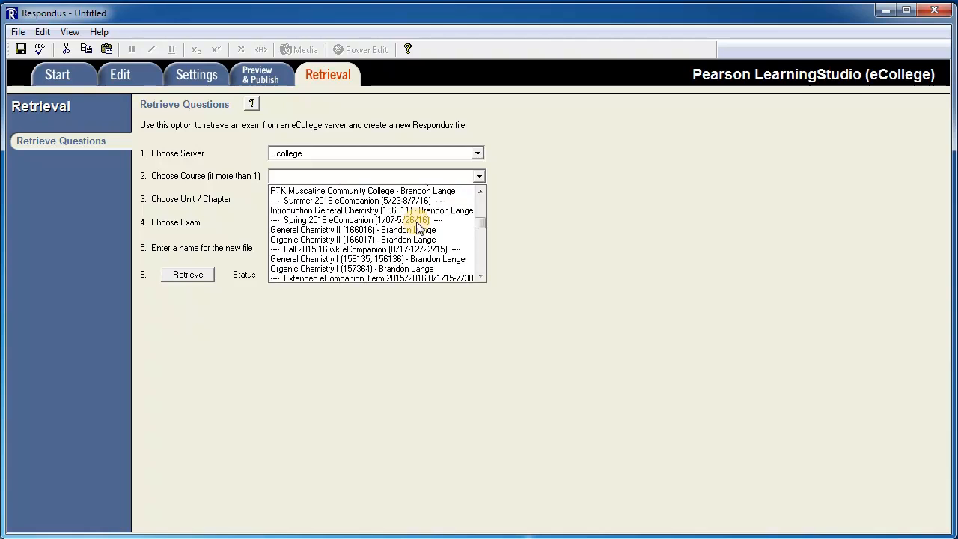
{"action": "scroll", "coordinate": [427, 232], "scroll_direction": "up", "scroll_amount": 6}
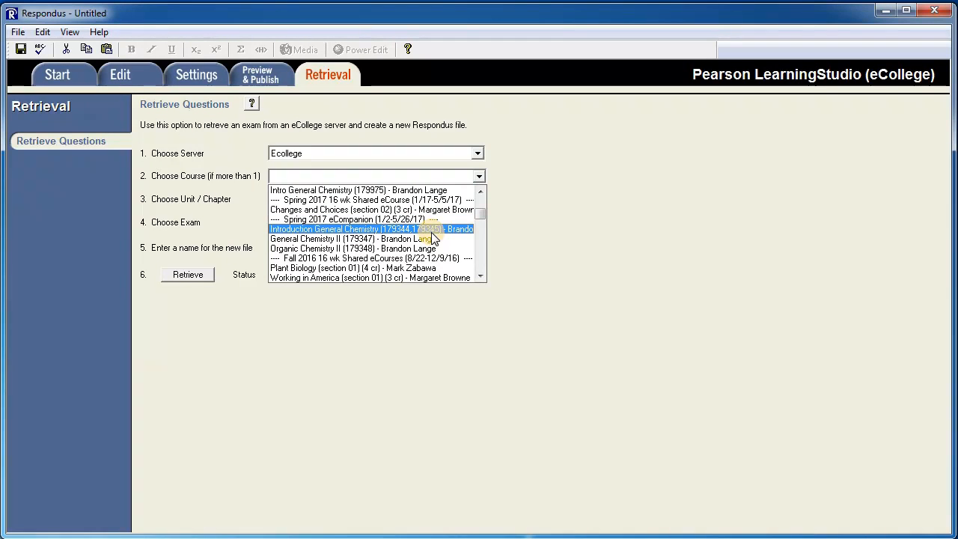
{"action": "scroll", "coordinate": [452, 247], "scroll_direction": "down", "scroll_amount": 1}
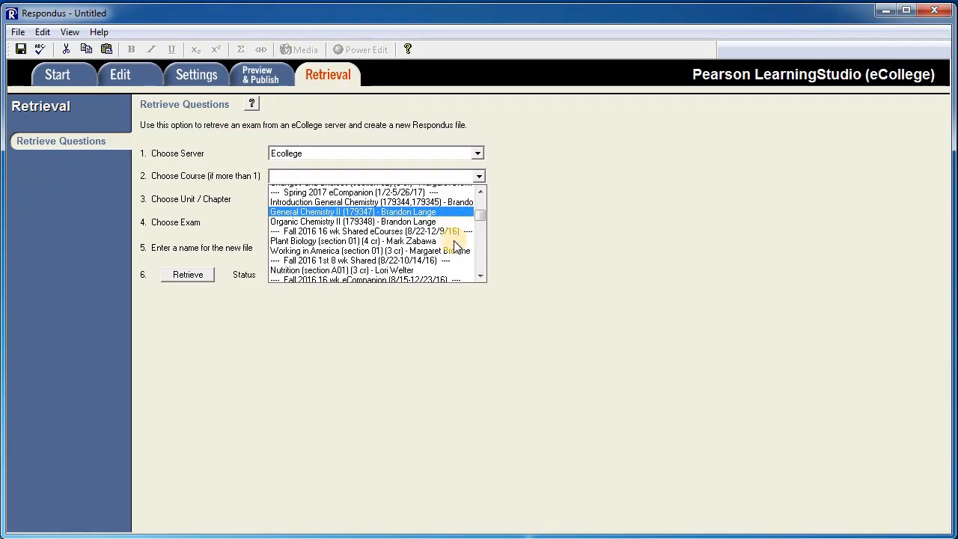
{"action": "scroll", "coordinate": [455, 245], "scroll_direction": "up", "scroll_amount": 1}
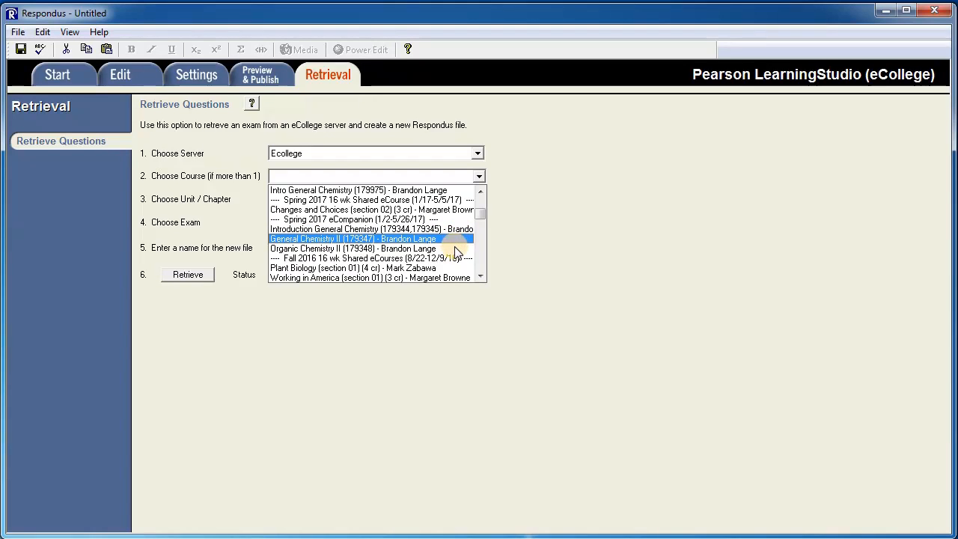
{"action": "scroll", "coordinate": [454, 249], "scroll_direction": "up", "scroll_amount": 2}
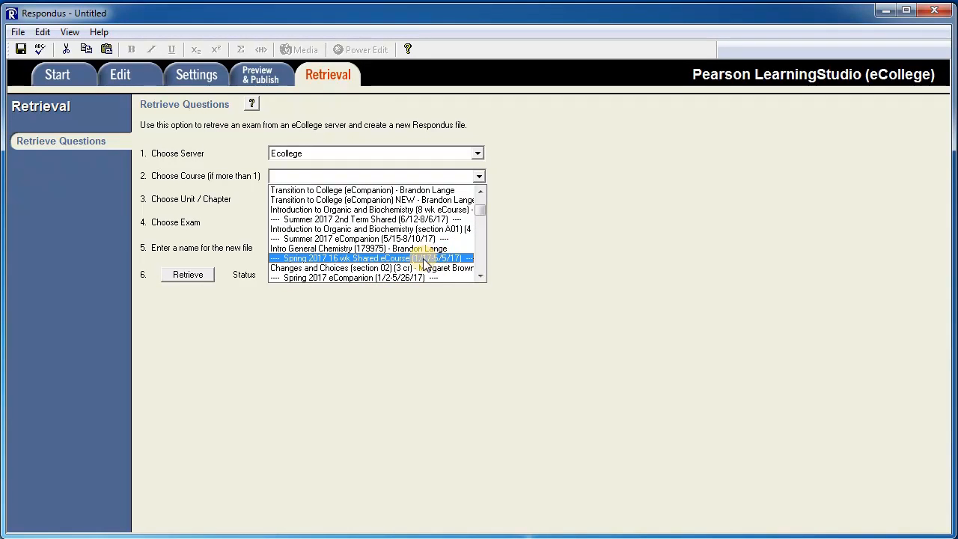
{"action": "left_click", "coordinate": [417, 229]}
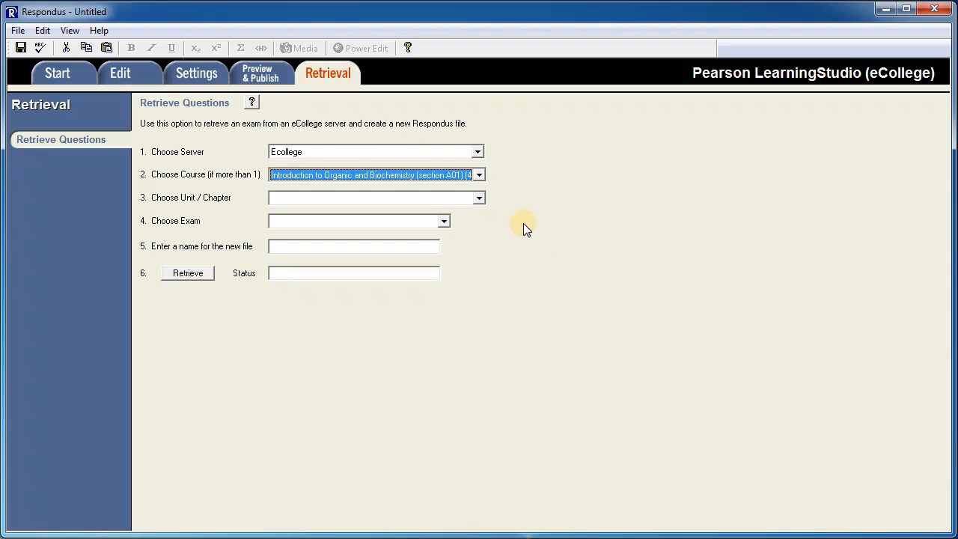
Choose the unit "Chapter 11: Organic Compounds: Alkanes" and its exam "Quiz" for retrieval
{"action": "left_click", "coordinate": [478, 199]}
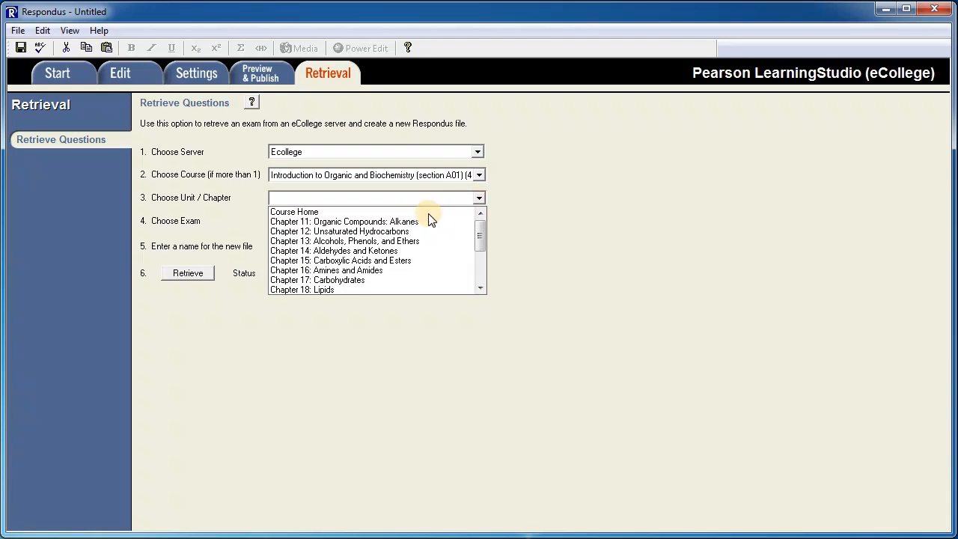
{"action": "scroll", "coordinate": [416, 250], "scroll_direction": "down", "scroll_amount": 3}
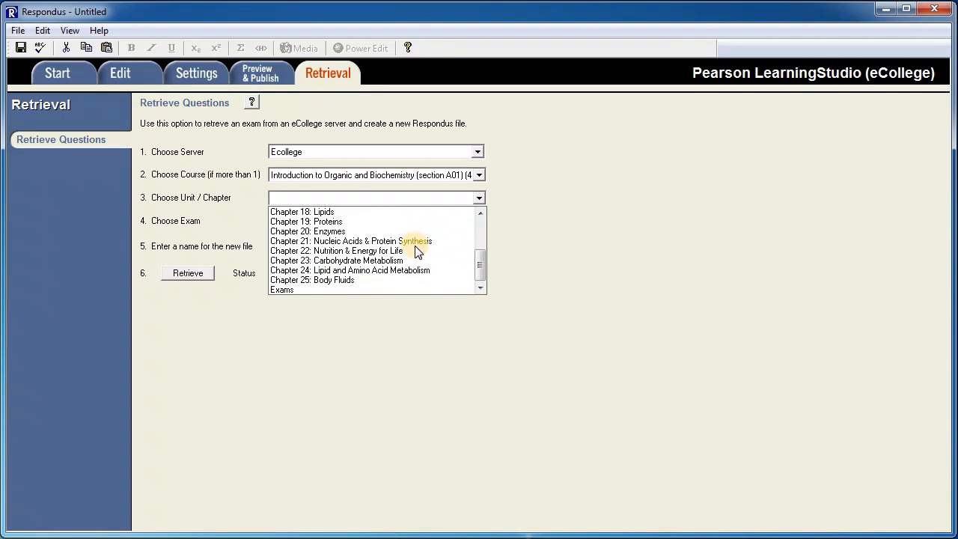
{"action": "scroll", "coordinate": [399, 253], "scroll_direction": "up", "scroll_amount": 3}
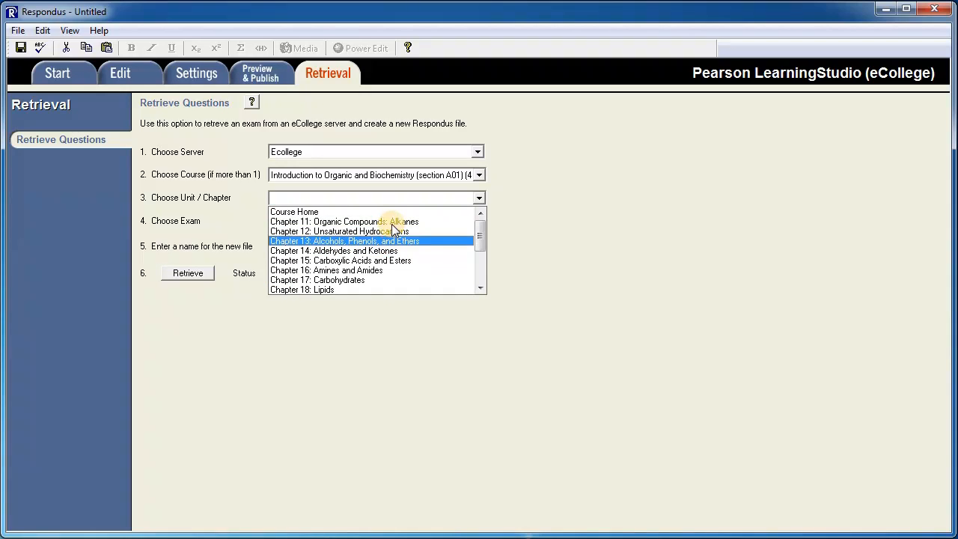
{"action": "left_click", "coordinate": [393, 223]}
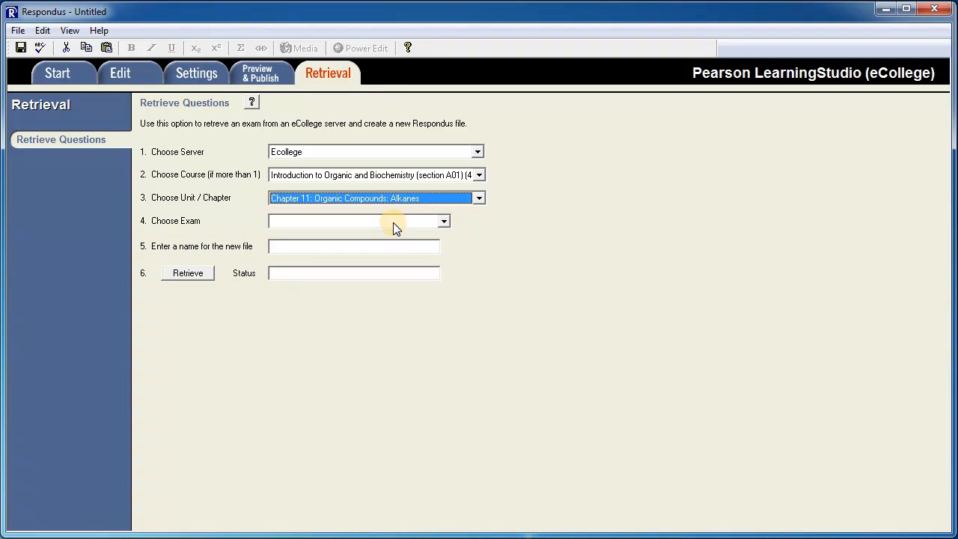
{"action": "left_click", "coordinate": [444, 222]}
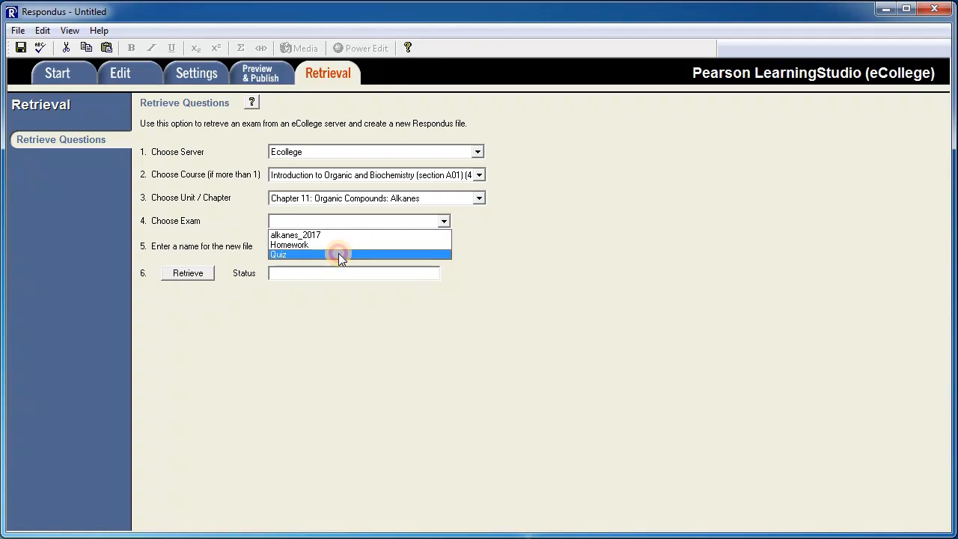
{"action": "left_click", "coordinate": [339, 255]}
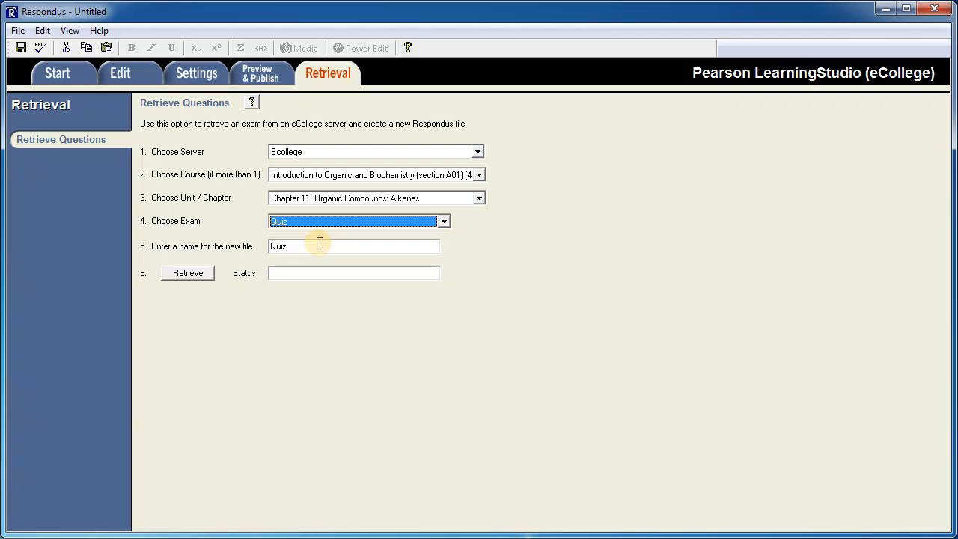
Try to retrieve the exam into a new file named "Unit 1: Quiz"
{"action": "left_click_drag", "start_coordinate": [302, 246], "coordinate": [269, 244]}
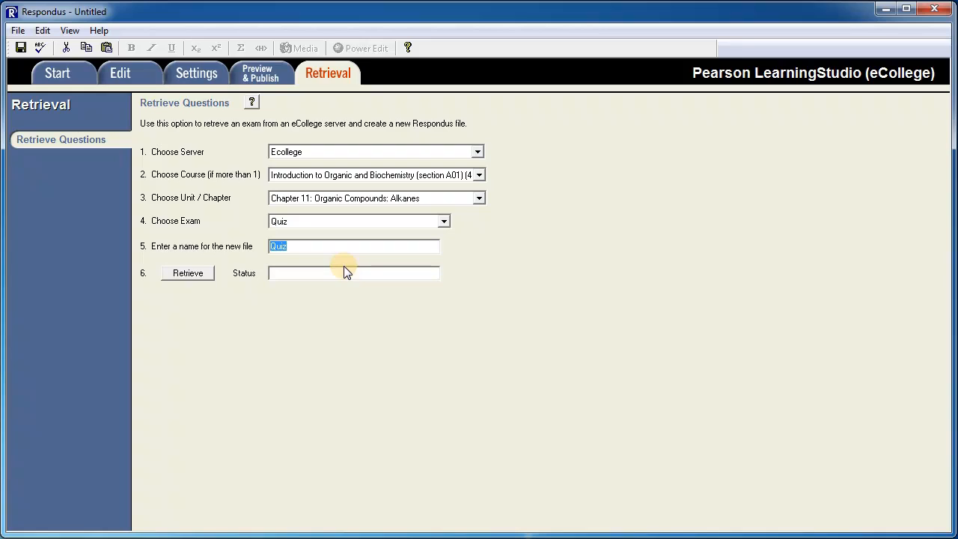
{"action": "type", "text": "Unit 1: Quiz"}
{"action": "left_click", "coordinate": [194, 274]}
{"action": "key", "text": "Return"}
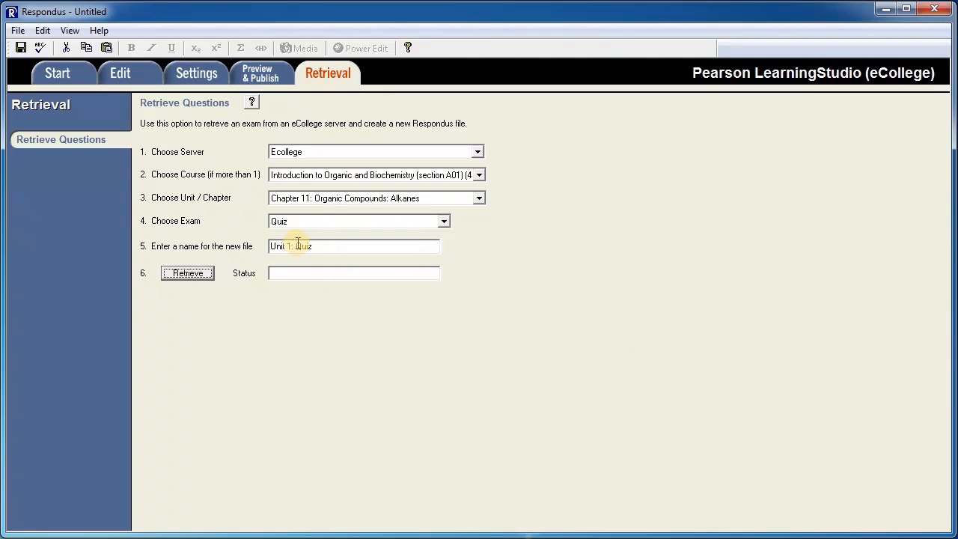
Correct the new file's name to "Unit 1 Quiz" without the colon and retrieve the exam into it
{"action": "left_click", "coordinate": [298, 246]}
{"action": "key", "text": "BackSpace"}
{"action": "key", "text": "BackSpace"}
{"action": "key", "text": "BackSpace"}
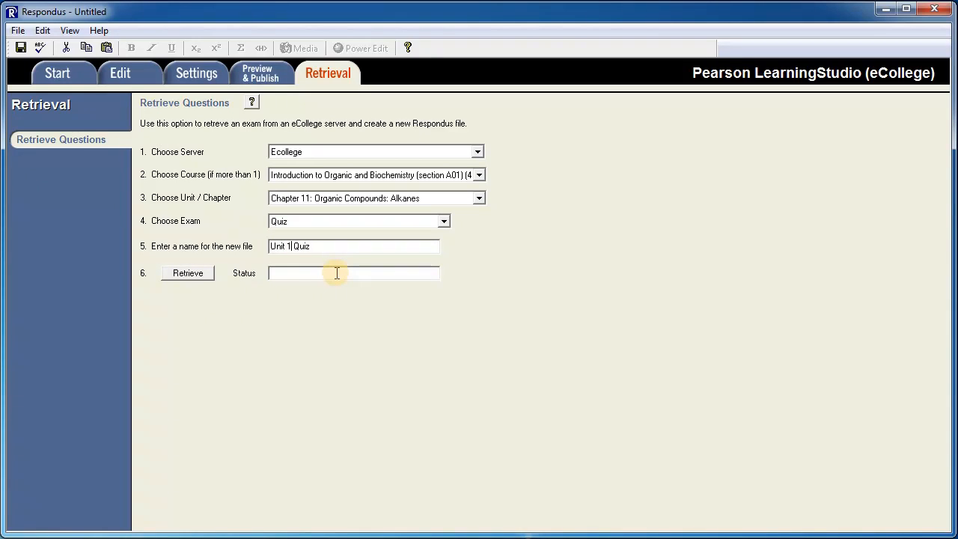
{"action": "type", "text": "1"}
{"action": "left_click", "coordinate": [189, 274]}
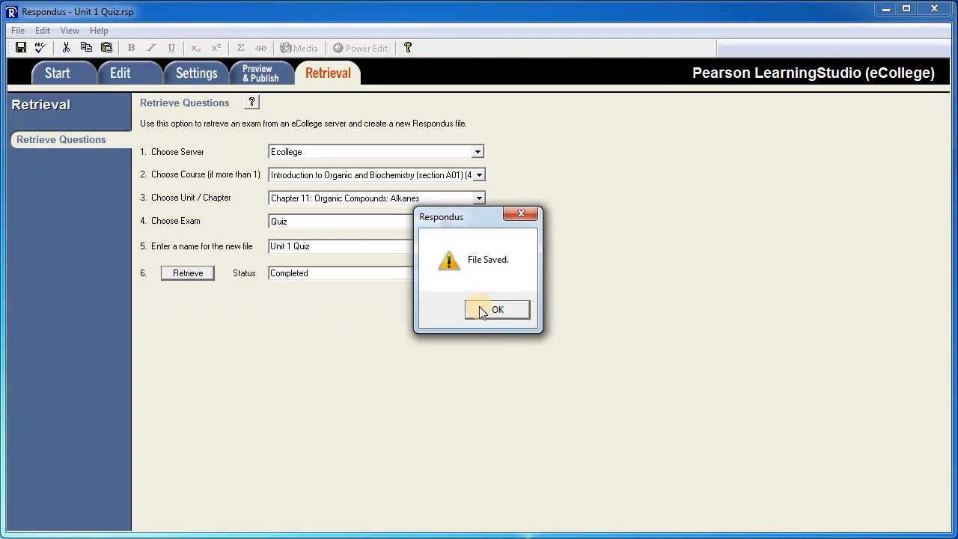
{"action": "left_click", "coordinate": [507, 313]}
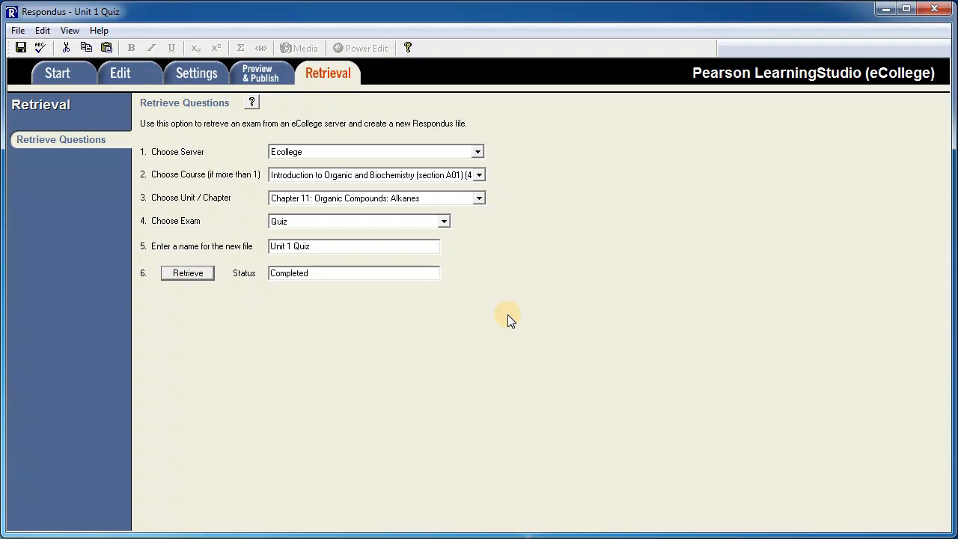
Convert the retrieved quiz from the eCollege personality to Instructure Canvas, replacing the current file
{"action": "left_click", "coordinate": [54, 73]}
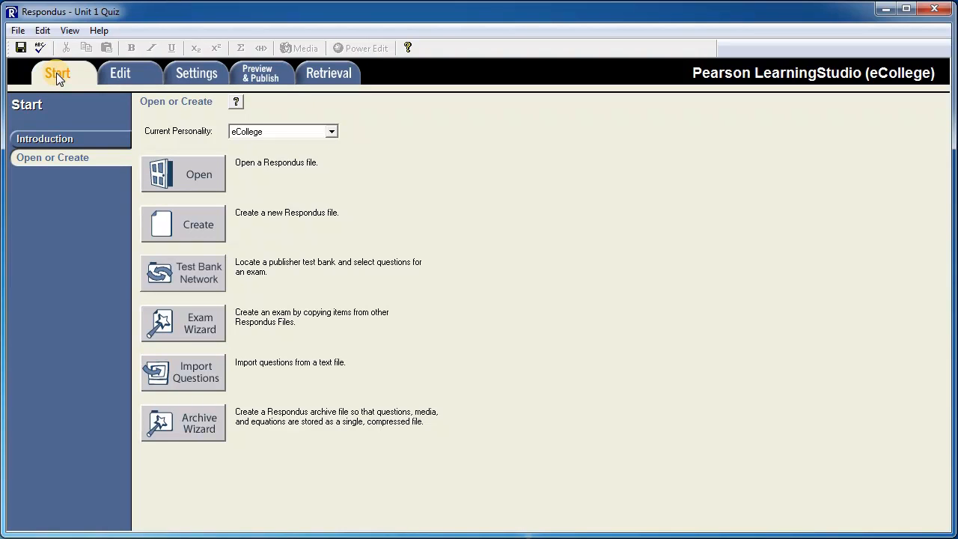
{"action": "left_click", "coordinate": [334, 133]}
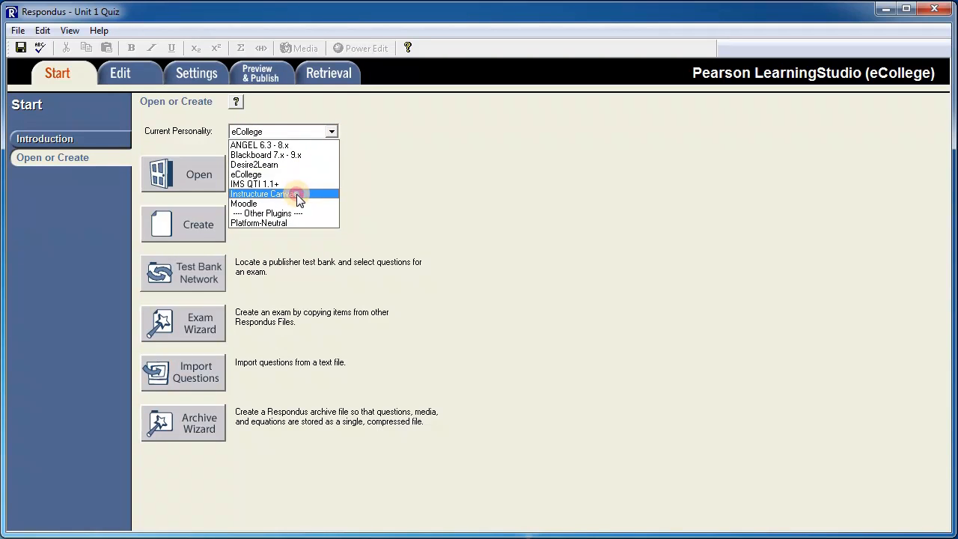
{"action": "left_click", "coordinate": [297, 194]}
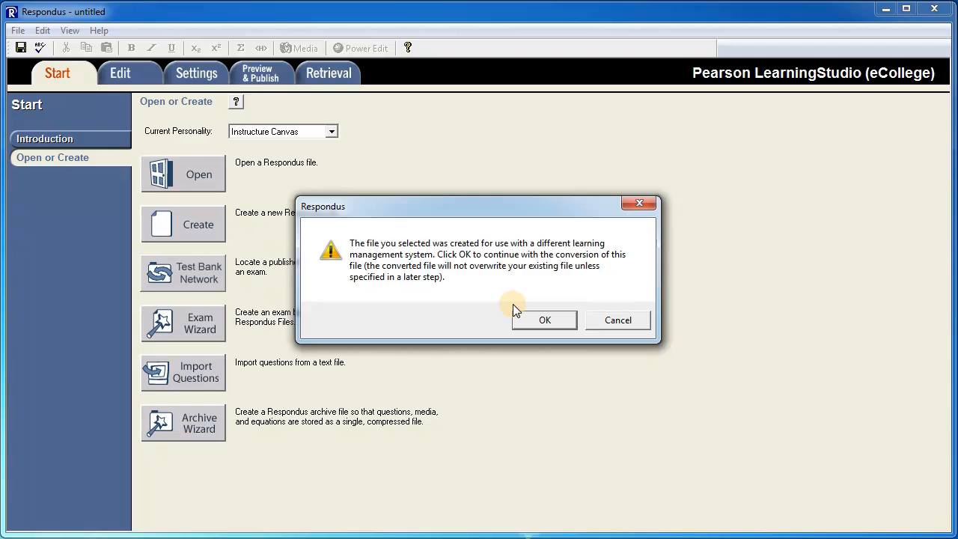
{"action": "left_click", "coordinate": [544, 319]}
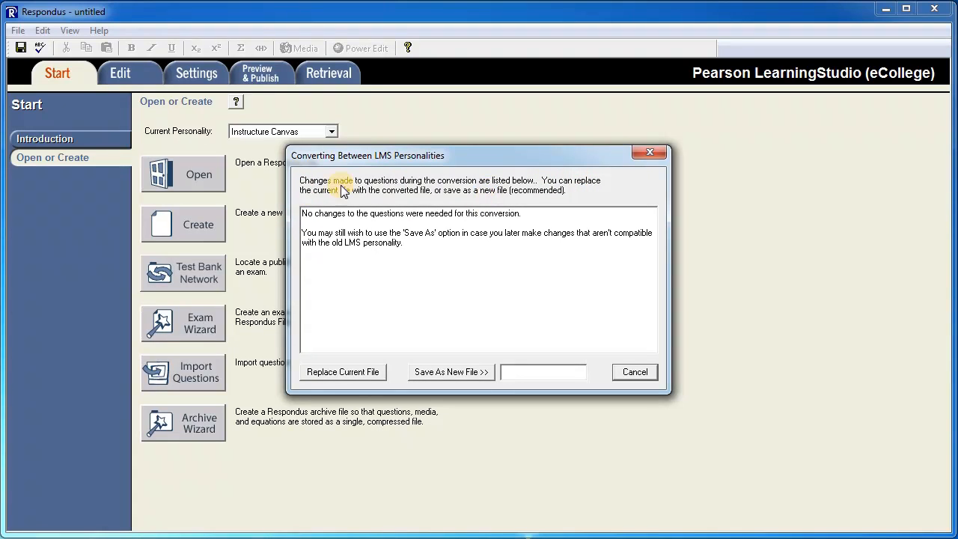
{"action": "left_click_drag", "start_coordinate": [533, 216], "coordinate": [302, 214]}
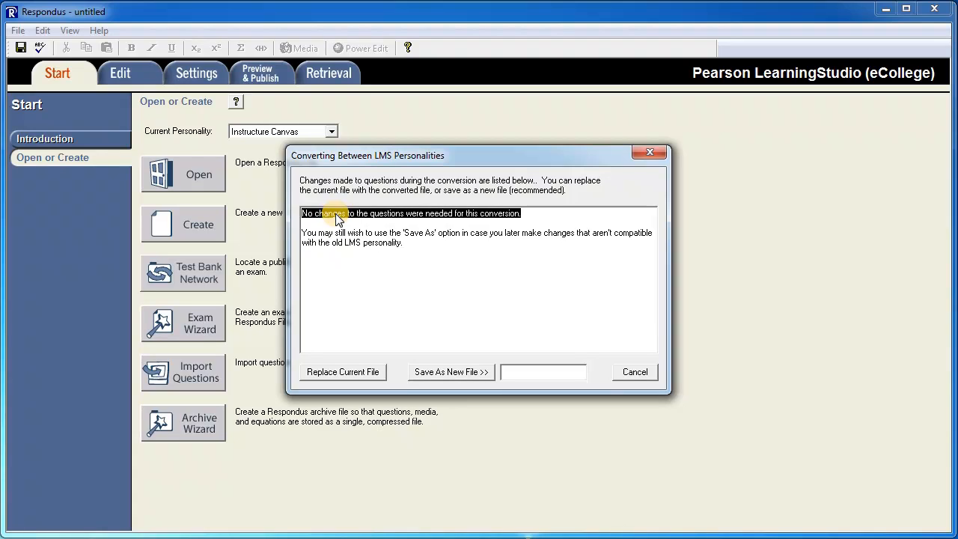
{"action": "left_click", "coordinate": [342, 375]}
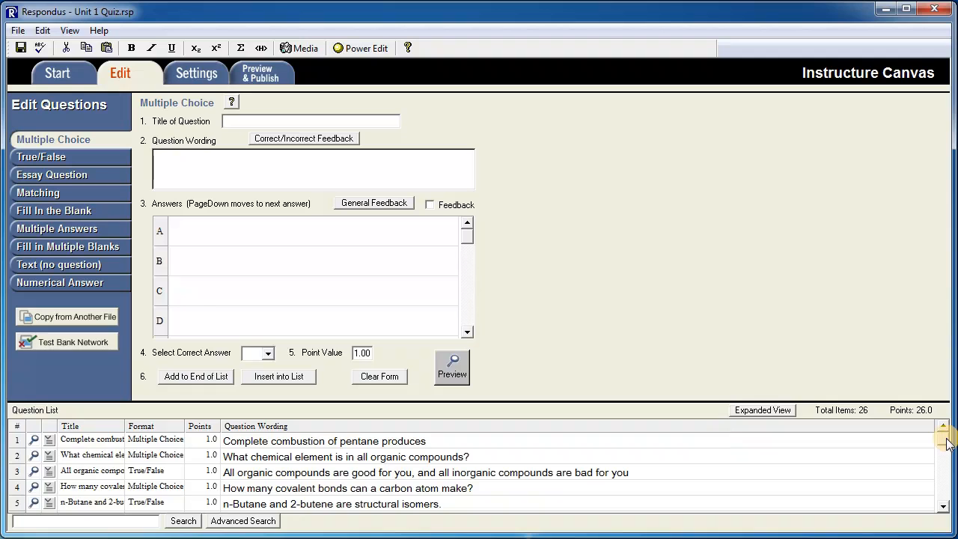
Look through the converted question list and start the Publish Wizard for publishing to Canvas
{"action": "scroll", "coordinate": [941, 454], "scroll_direction": "down", "scroll_amount": 6}
{"action": "scroll", "coordinate": [934, 442], "scroll_direction": "up", "scroll_amount": 6}
{"action": "left_click", "coordinate": [262, 76]}
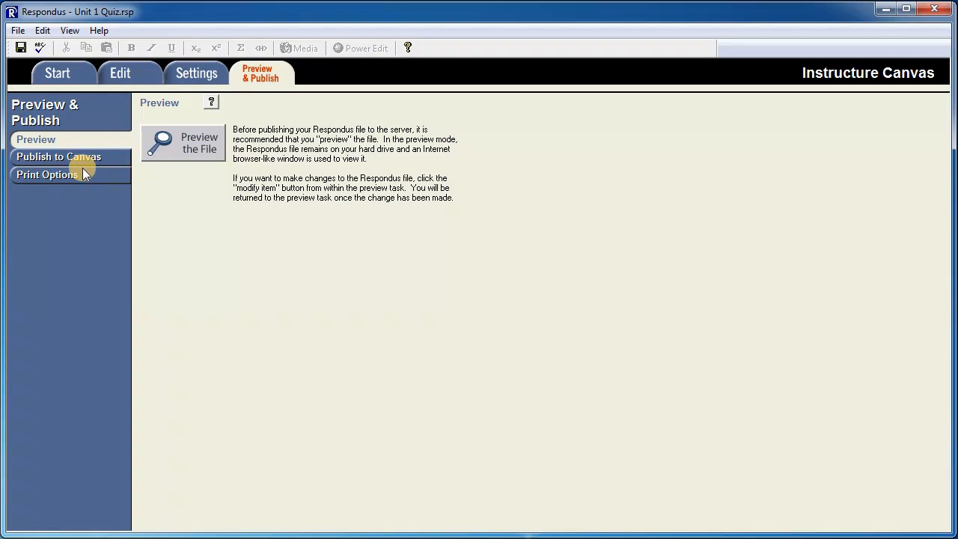
{"action": "left_click", "coordinate": [48, 158]}
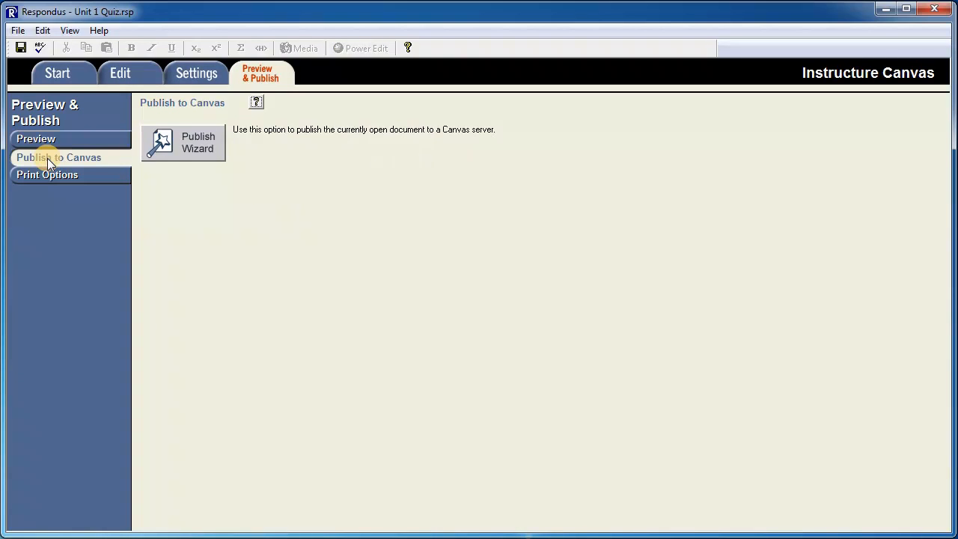
{"action": "left_click", "coordinate": [192, 146]}
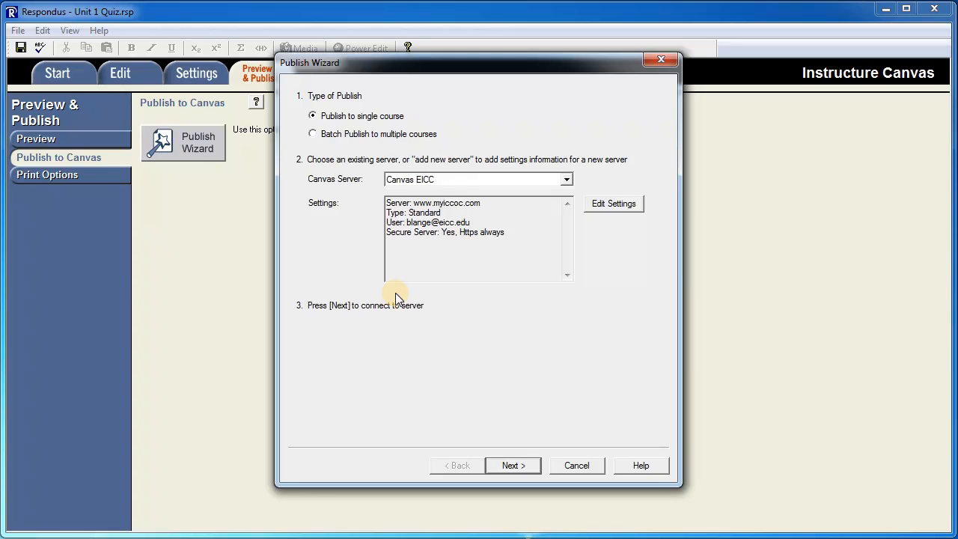
Review the connection URL, description and saved login in the "Canvas EICC" server settings and accept them as they are
{"action": "left_click", "coordinate": [618, 204]}
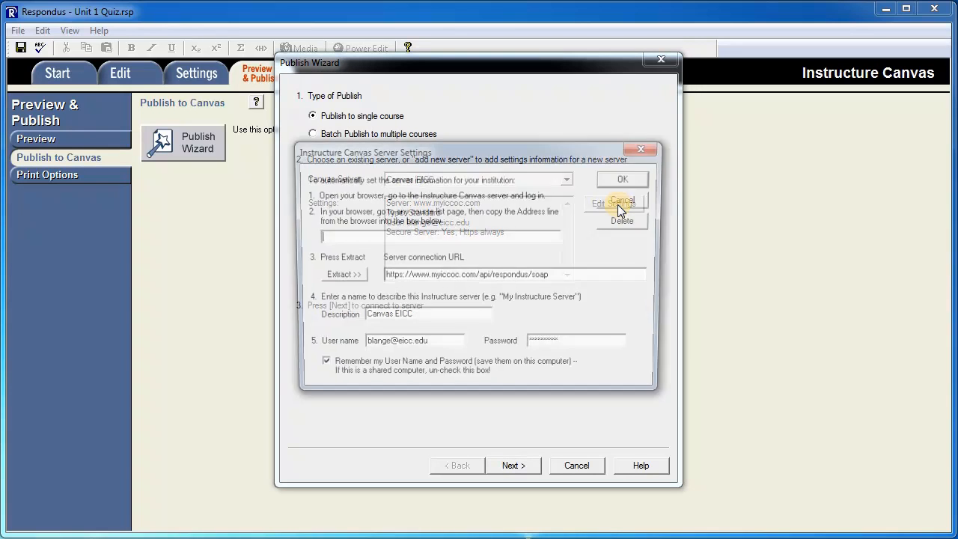
{"action": "left_click_drag", "start_coordinate": [574, 276], "coordinate": [377, 275]}
{"action": "left_click", "coordinate": [477, 276]}
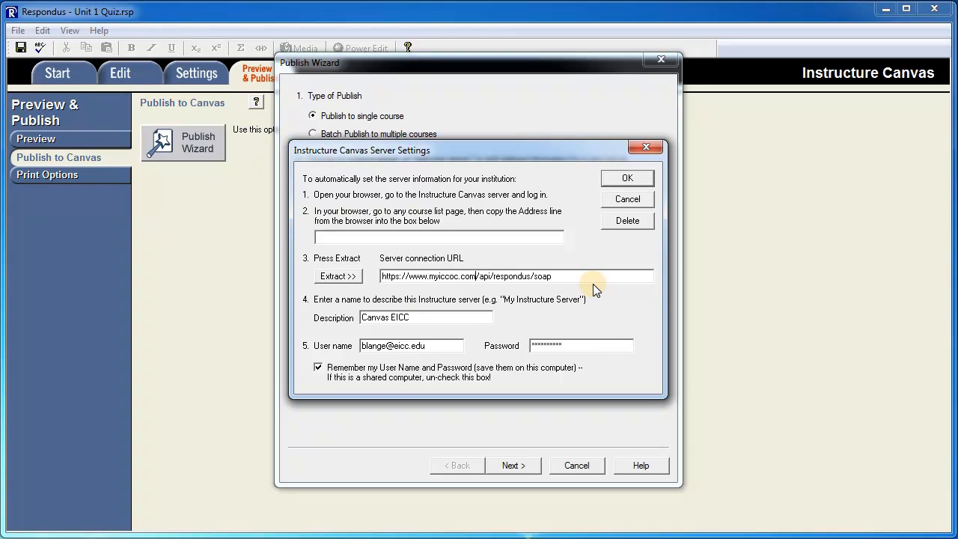
{"action": "left_click", "coordinate": [415, 234]}
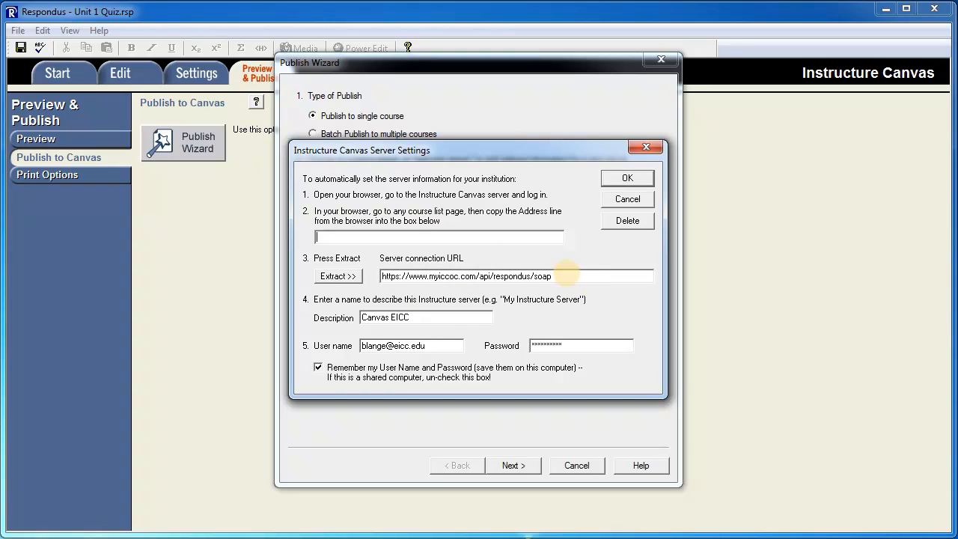
{"action": "left_click_drag", "start_coordinate": [423, 319], "coordinate": [355, 313]}
{"action": "left_click", "coordinate": [417, 312]}
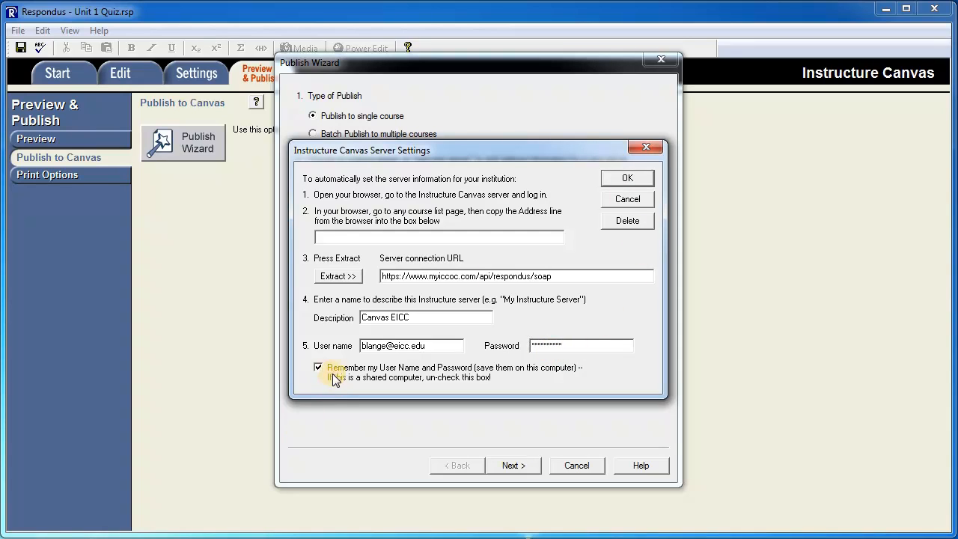
{"action": "left_click", "coordinate": [630, 176]}
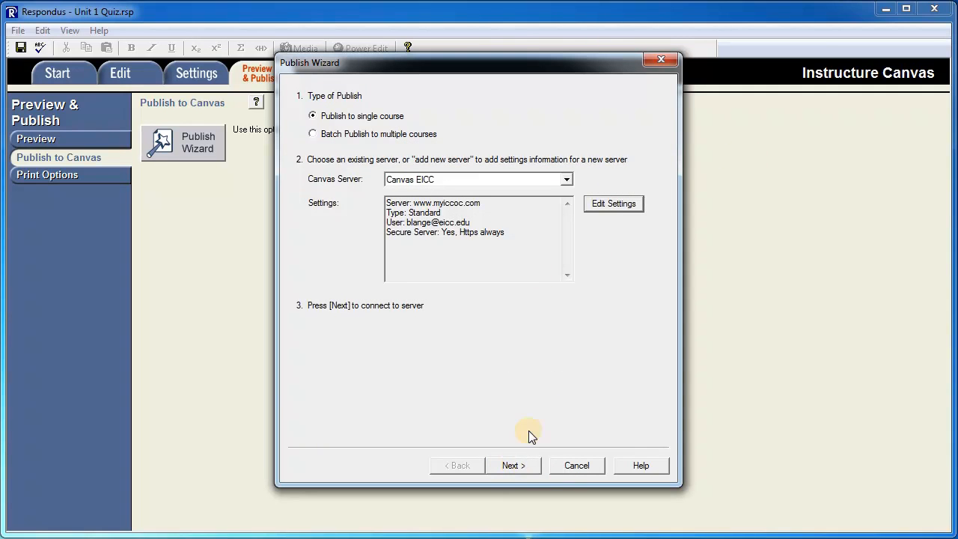
Publish the file to the course "Tutoring MCC" on the Canvas EICC server as a new graded quiz named "Unit 1 Quiz"
{"action": "left_click", "coordinate": [513, 463]}
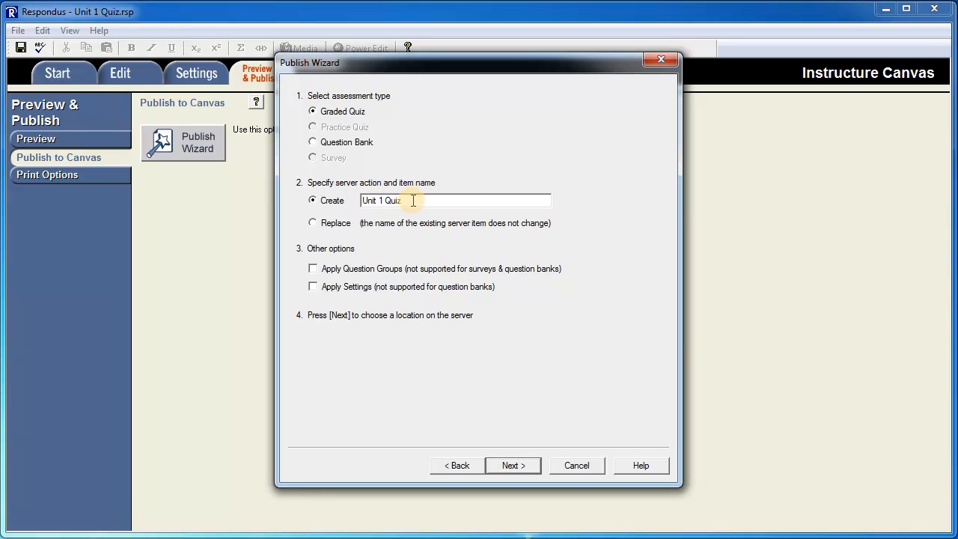
{"action": "left_click", "coordinate": [516, 467]}
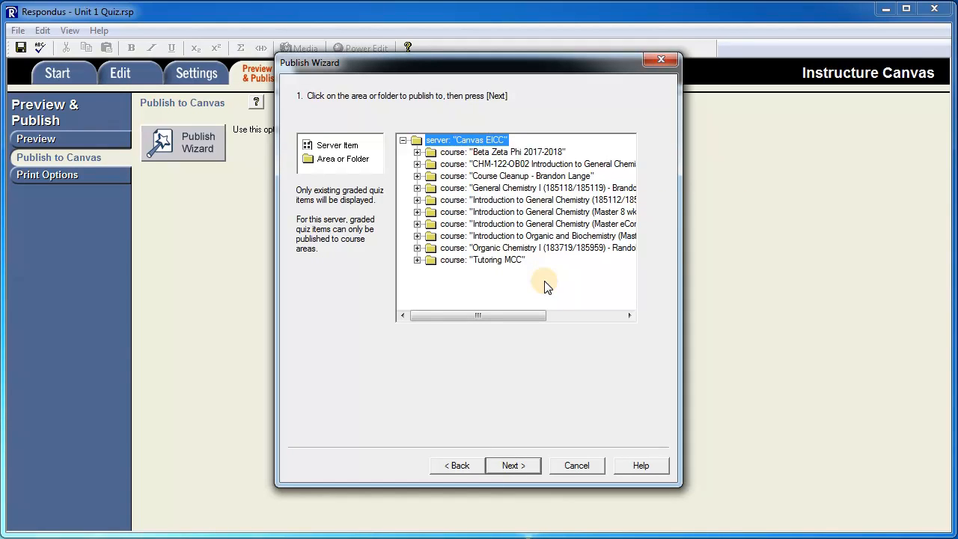
{"action": "left_click", "coordinate": [451, 260]}
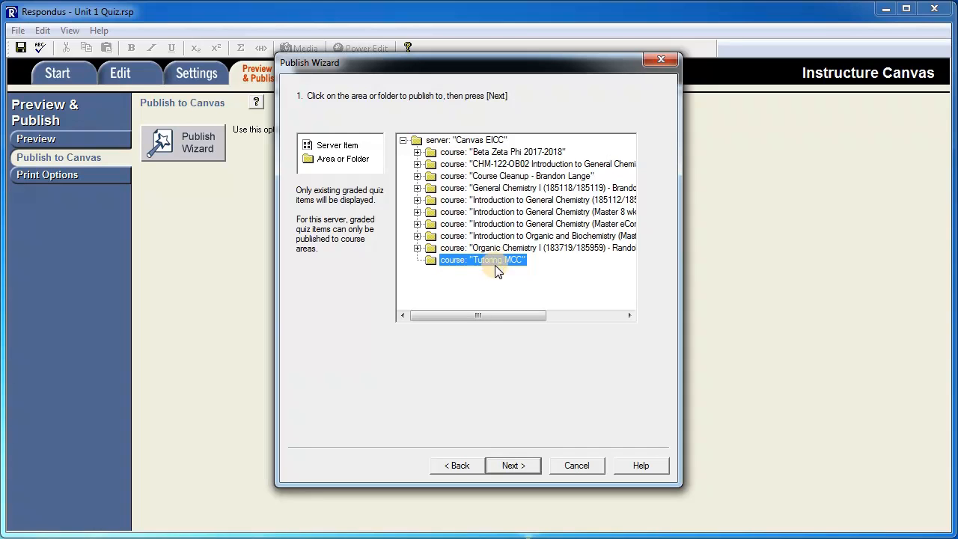
{"action": "left_click", "coordinate": [515, 465]}
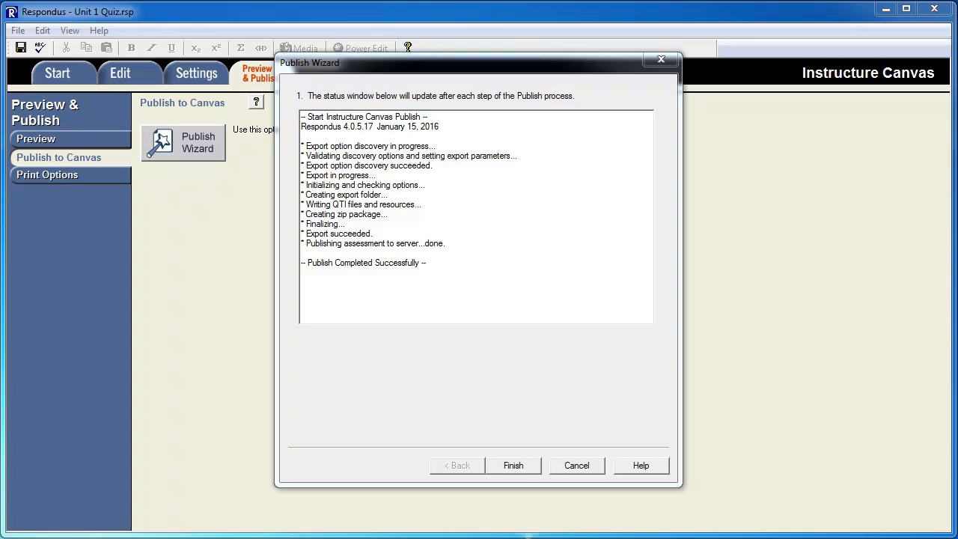
{"action": "left_click_drag", "start_coordinate": [1, 217], "coordinate": [373, 28]}
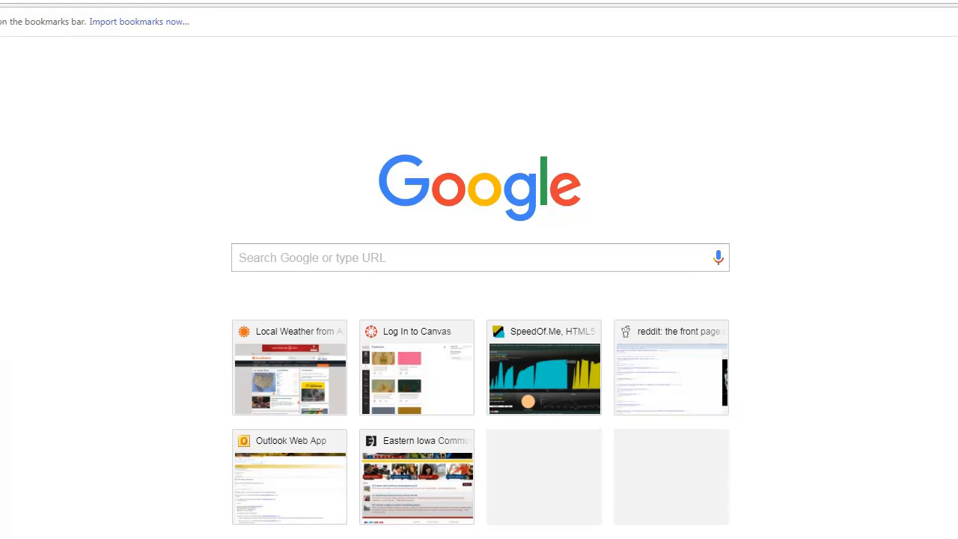
{"action": "left_click_drag", "start_coordinate": [292, 0], "coordinate": [412, 13]}
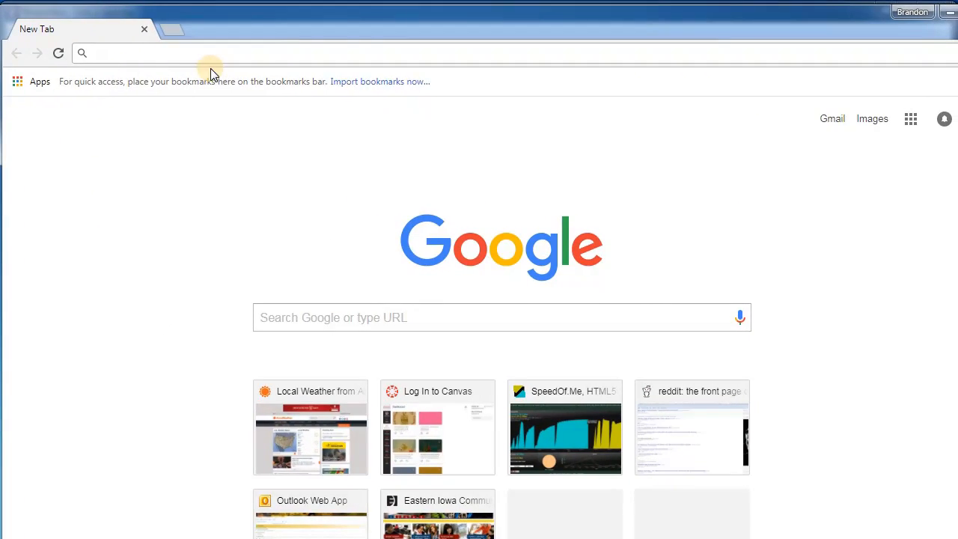
{"action": "type", "text": "www.myiccoc.com"}
{"action": "key", "text": "Return"}
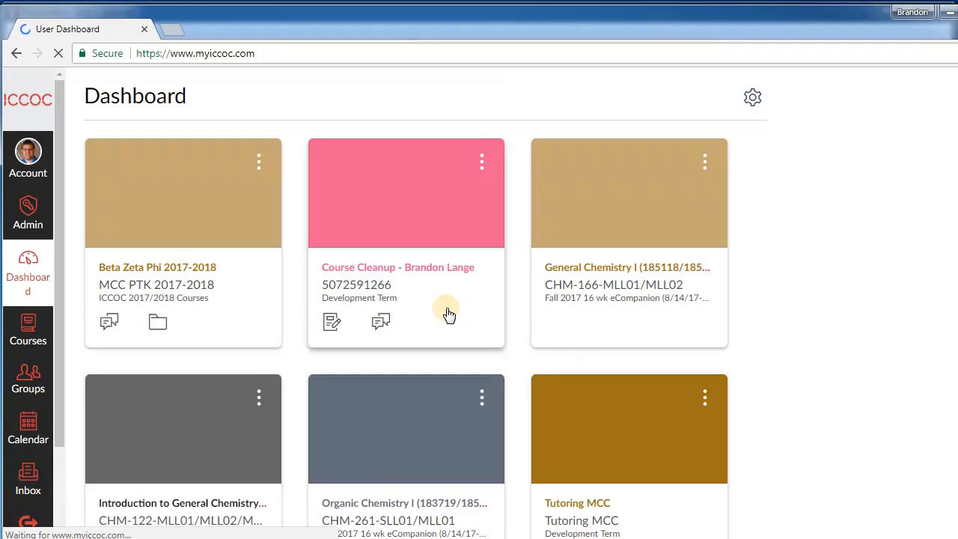
Open the "Unit 1 Quiz" among the quizzes of the Tutoring MCC course
{"action": "scroll", "coordinate": [778, 366], "scroll_direction": "down", "scroll_amount": 3}
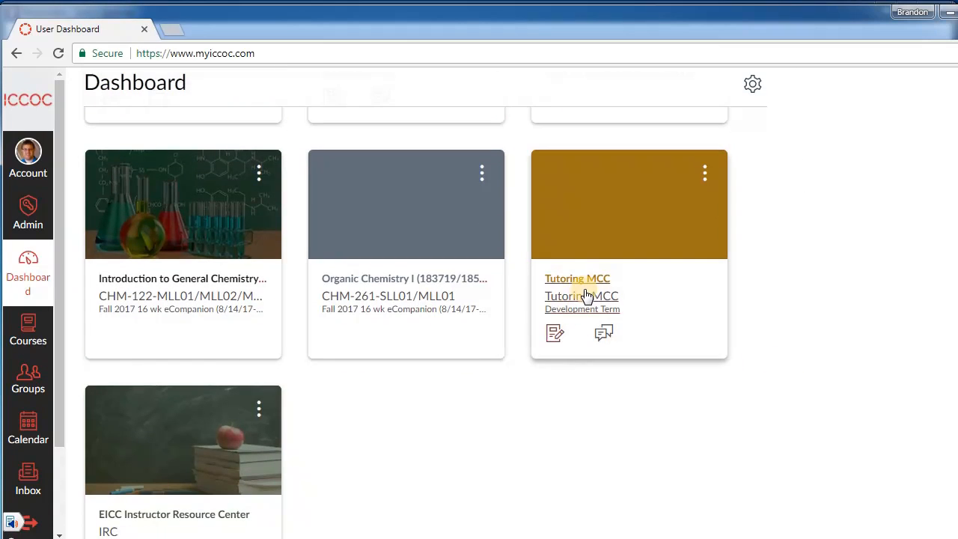
{"action": "left_click", "coordinate": [587, 293]}
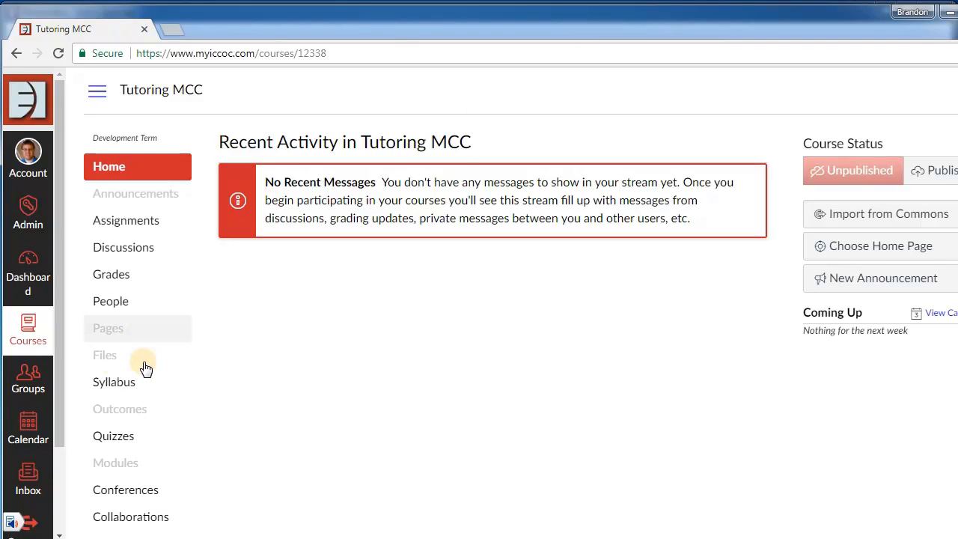
{"action": "left_click", "coordinate": [119, 442]}
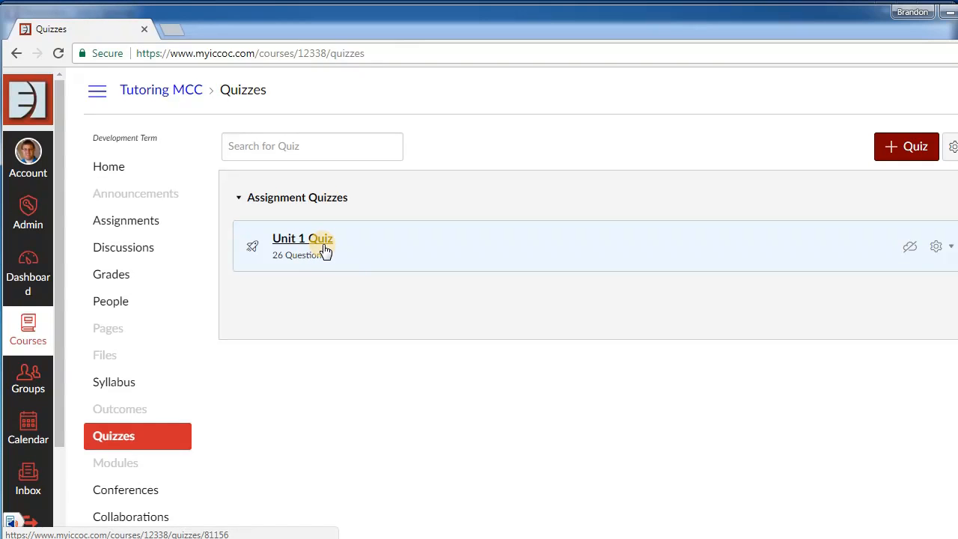
{"action": "left_click", "coordinate": [324, 250]}
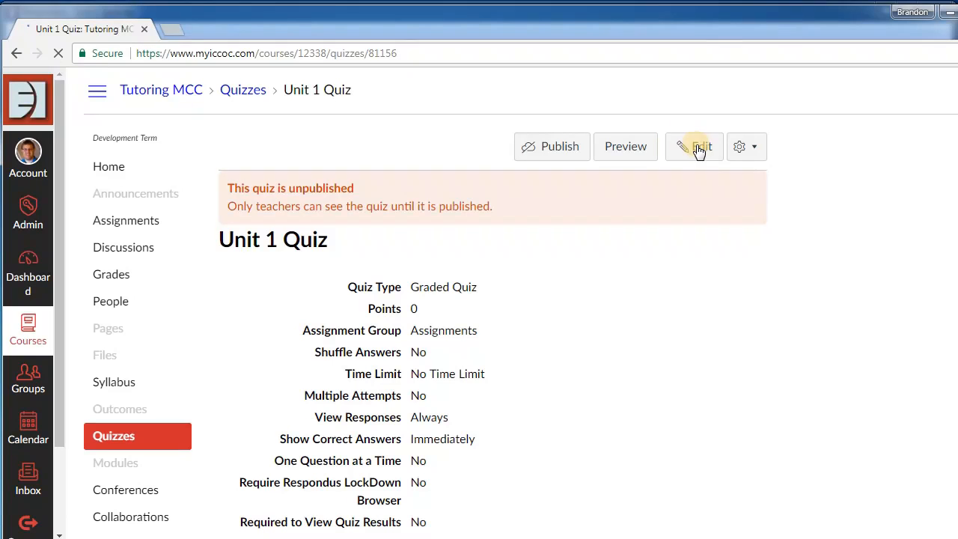
Open the quiz for editing and look through its list of questions
{"action": "left_click", "coordinate": [695, 148]}
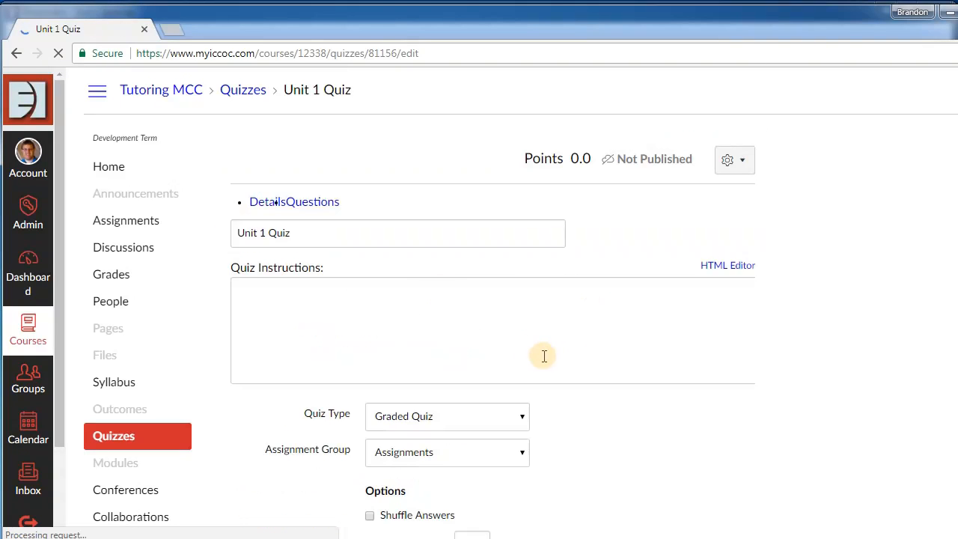
{"action": "left_click", "coordinate": [319, 205]}
{"action": "scroll", "coordinate": [512, 380], "scroll_direction": "down", "scroll_amount": 2}
{"action": "scroll", "coordinate": [516, 371], "scroll_direction": "down", "scroll_amount": 3}
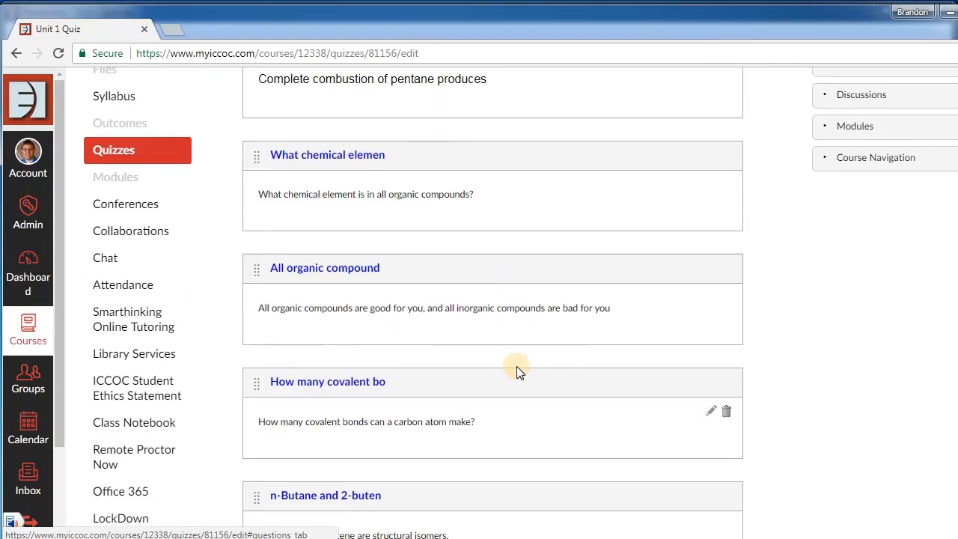
{"action": "scroll", "coordinate": [516, 368], "scroll_direction": "up", "scroll_amount": 1}
{"action": "scroll", "coordinate": [626, 333], "scroll_direction": "up", "scroll_amount": 4}
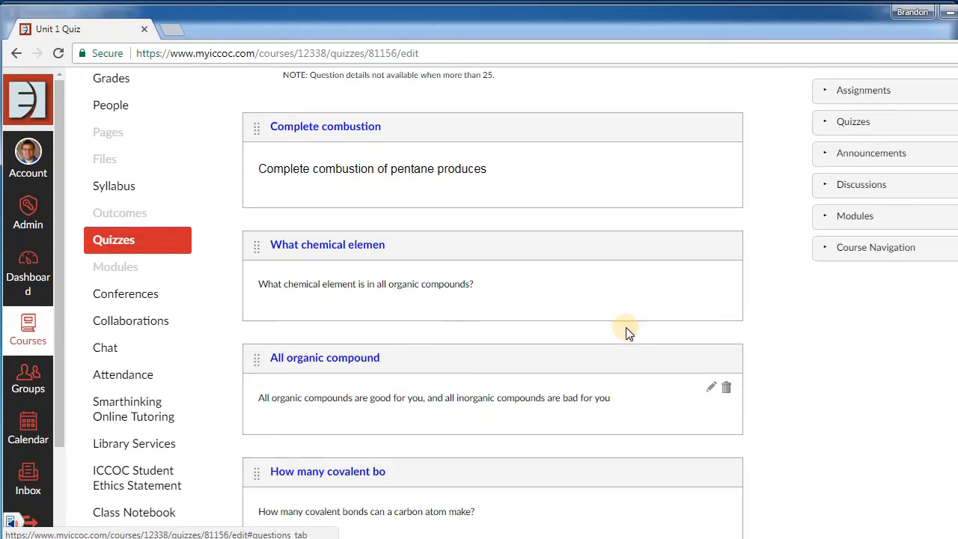
Open the pentane combustion question for editing and examine its wording and possible answers
{"action": "left_click", "coordinate": [711, 280]}
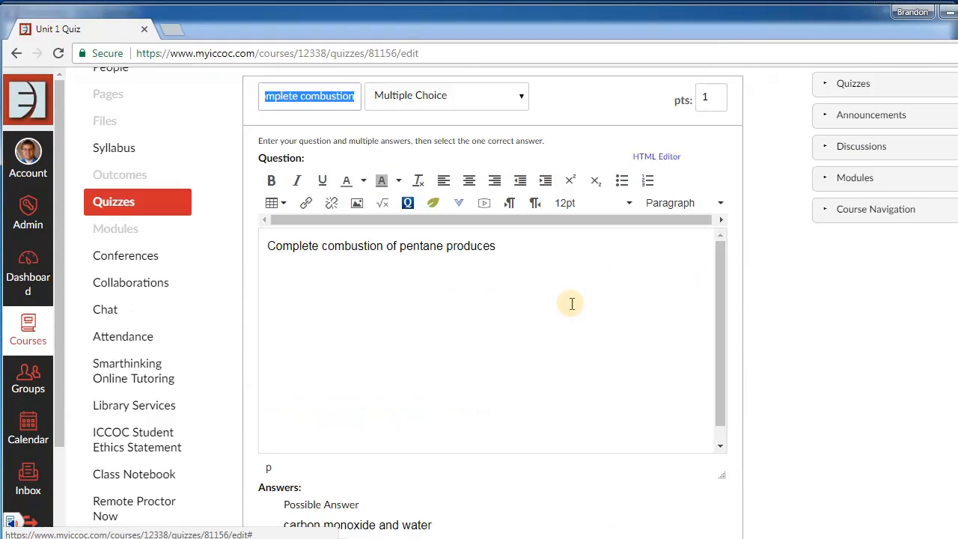
{"action": "scroll", "coordinate": [542, 324], "scroll_direction": "down", "scroll_amount": 2}
{"action": "scroll", "coordinate": [578, 395], "scroll_direction": "down", "scroll_amount": 6}
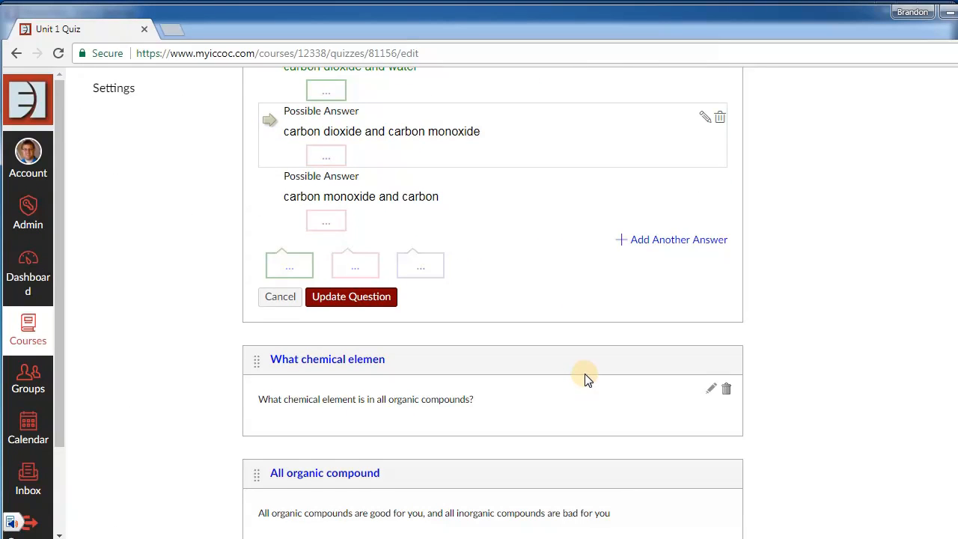
{"action": "scroll", "coordinate": [576, 378], "scroll_direction": "up", "scroll_amount": 8}
{"action": "scroll", "coordinate": [550, 276], "scroll_direction": "up", "scroll_amount": 1}
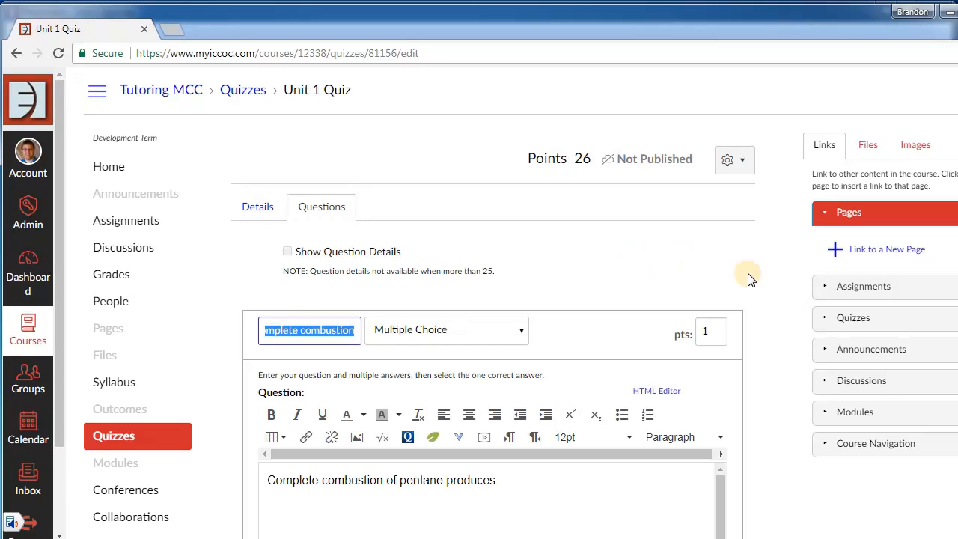
Return to Respondus and finish the Publish Wizard
{"action": "left_click", "coordinate": [949, 13]}
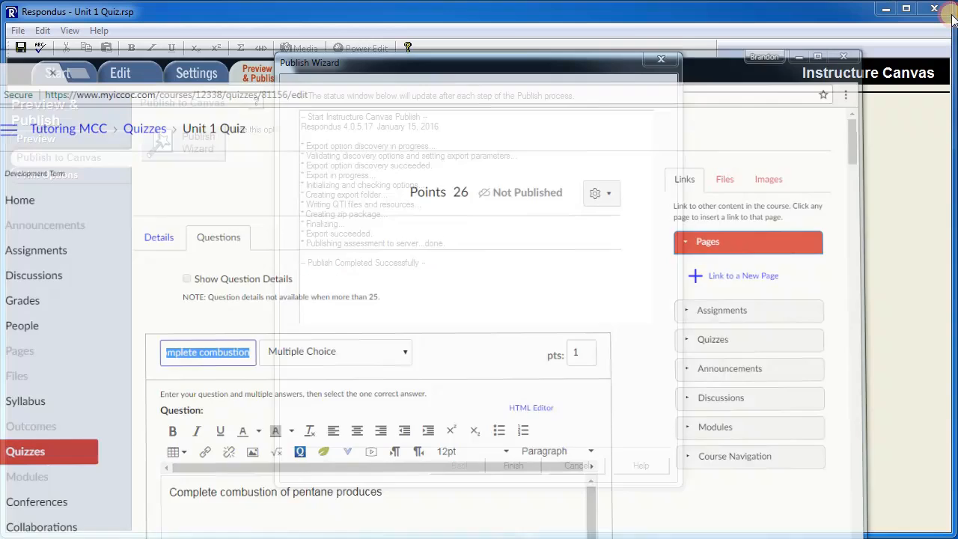
{"action": "left_click", "coordinate": [522, 465]}
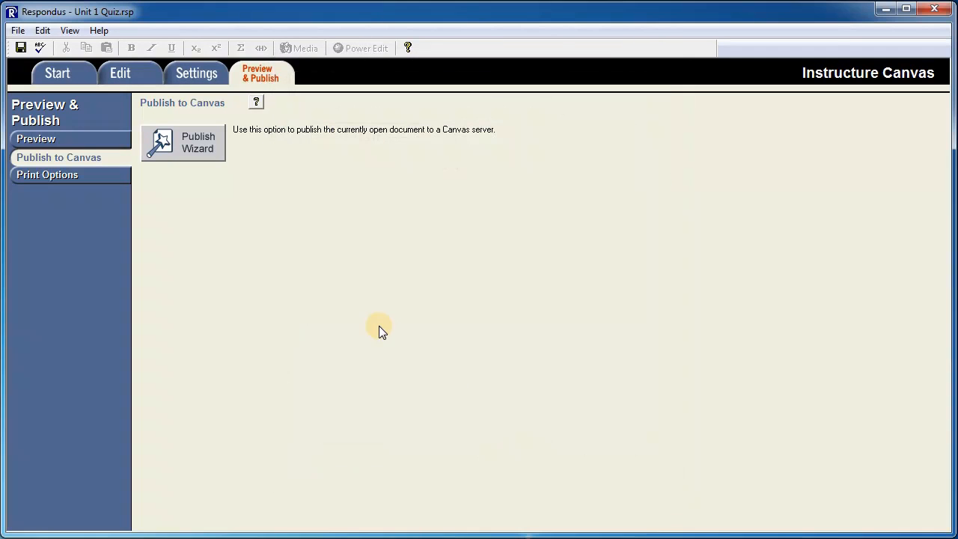